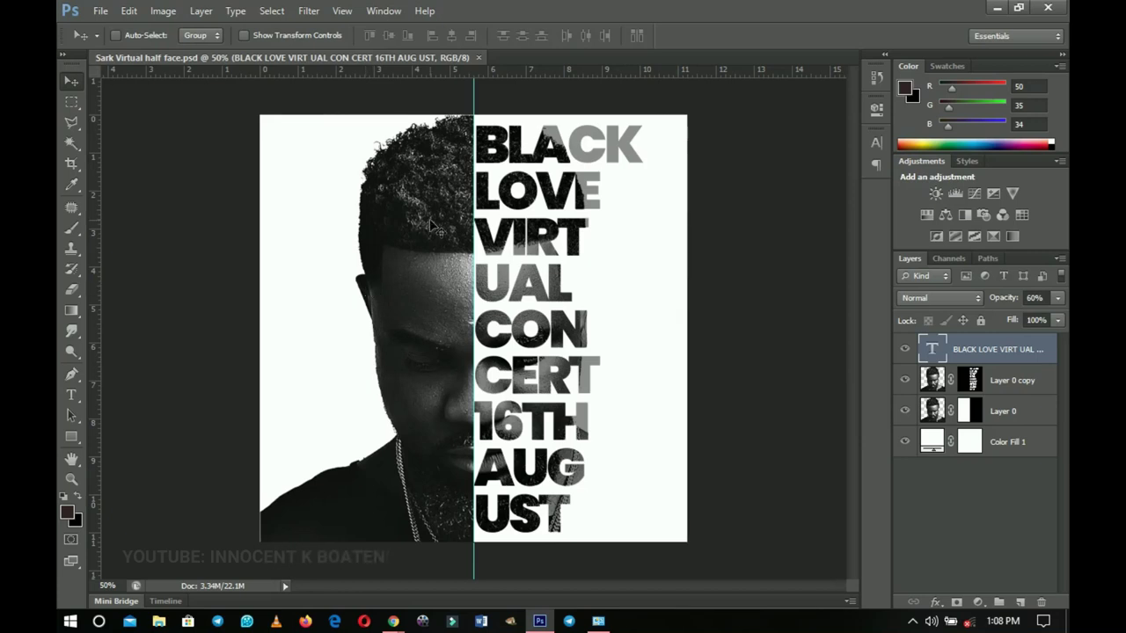
Bring up the New document dialog, look over its 300 resolution value, and cancel without creating anything
key("ctrl+n")
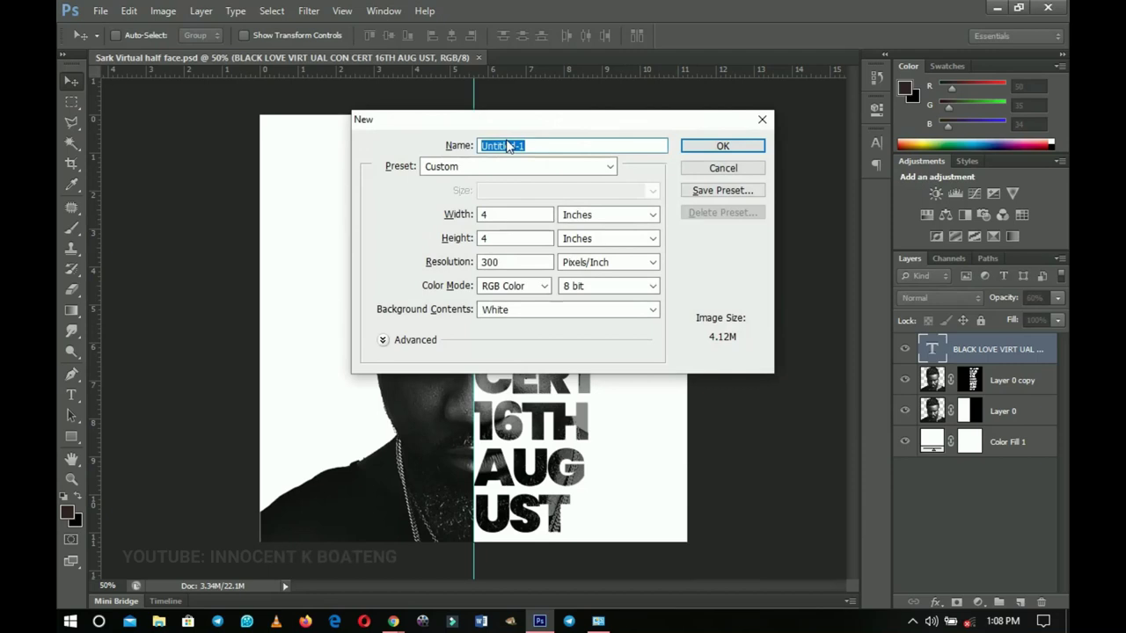
left_click_drag(517, 124, 501, 157)
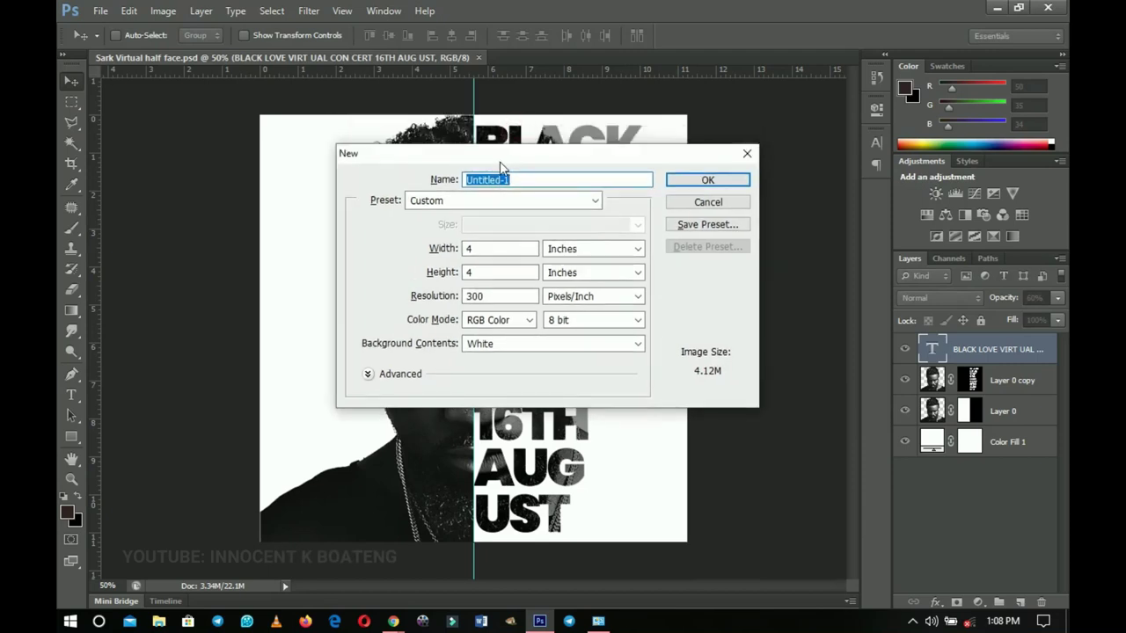
left_click_drag(516, 297, 367, 287)
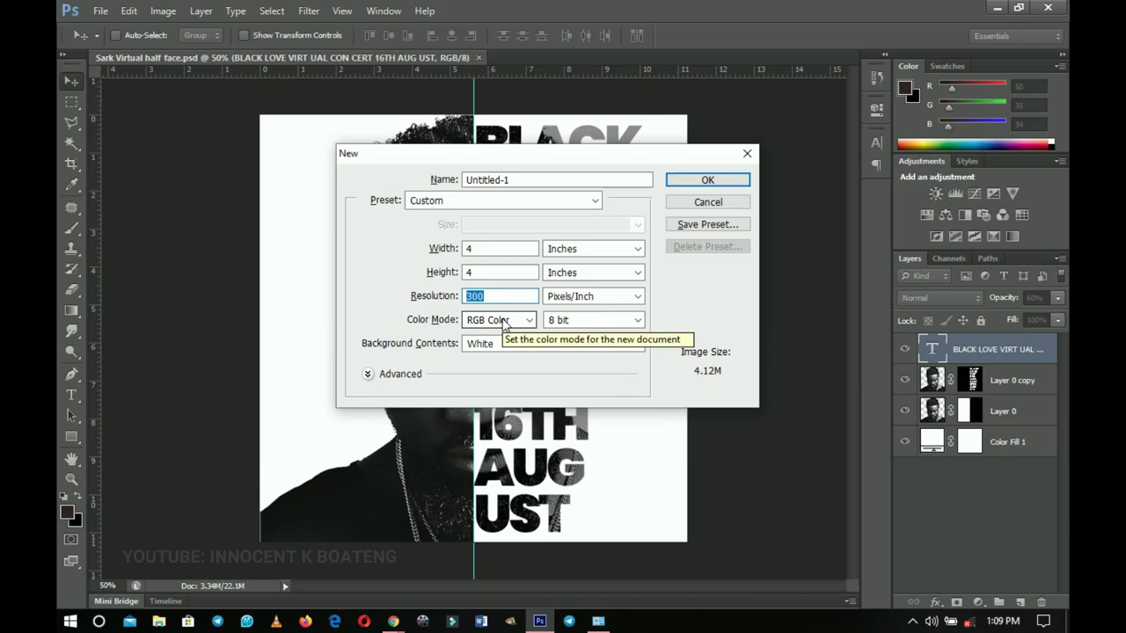
left_click(714, 199)
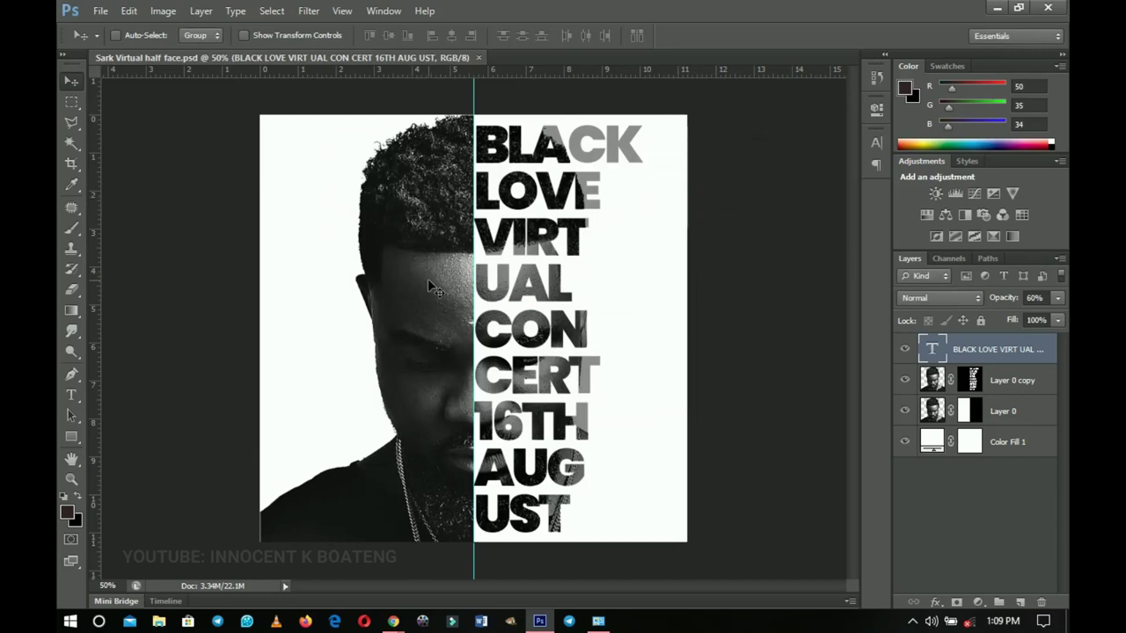
Start Save As for the poster in the Desktop folder and show the file format list
left_click(100, 11)
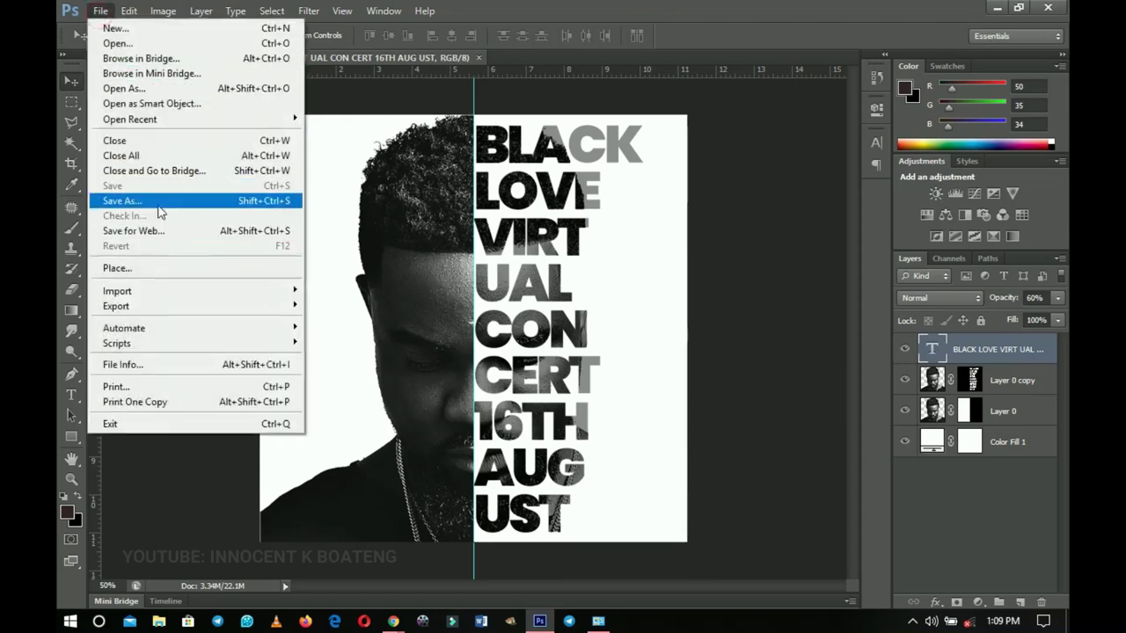
left_click(159, 203)
scroll(662, 271, "down", 3)
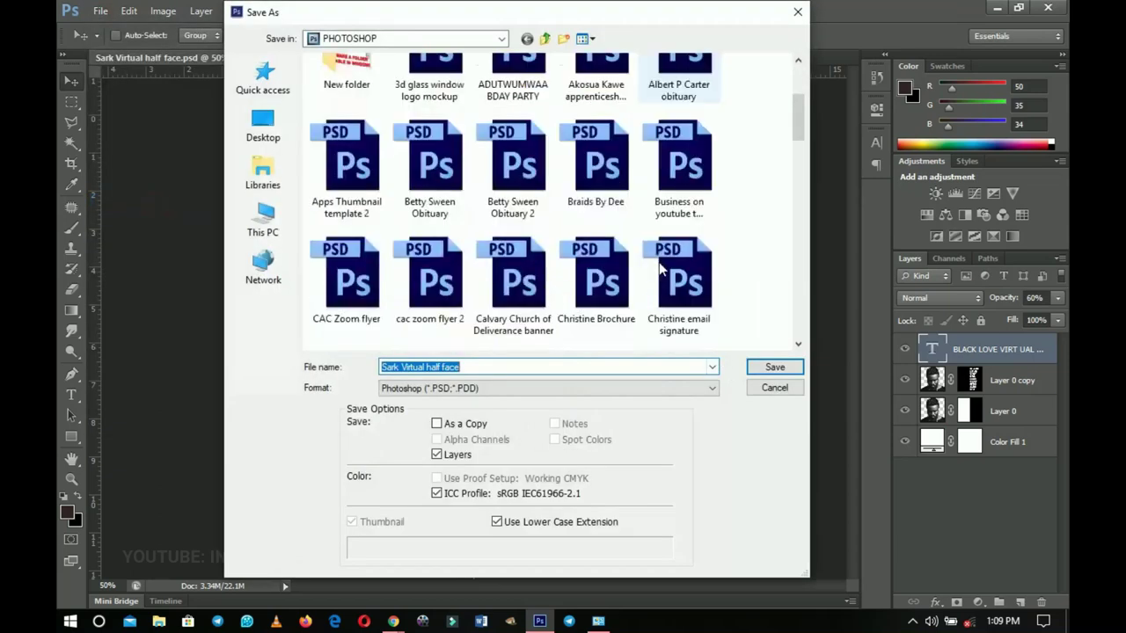
scroll(662, 271, "down", 3)
left_click(263, 123)
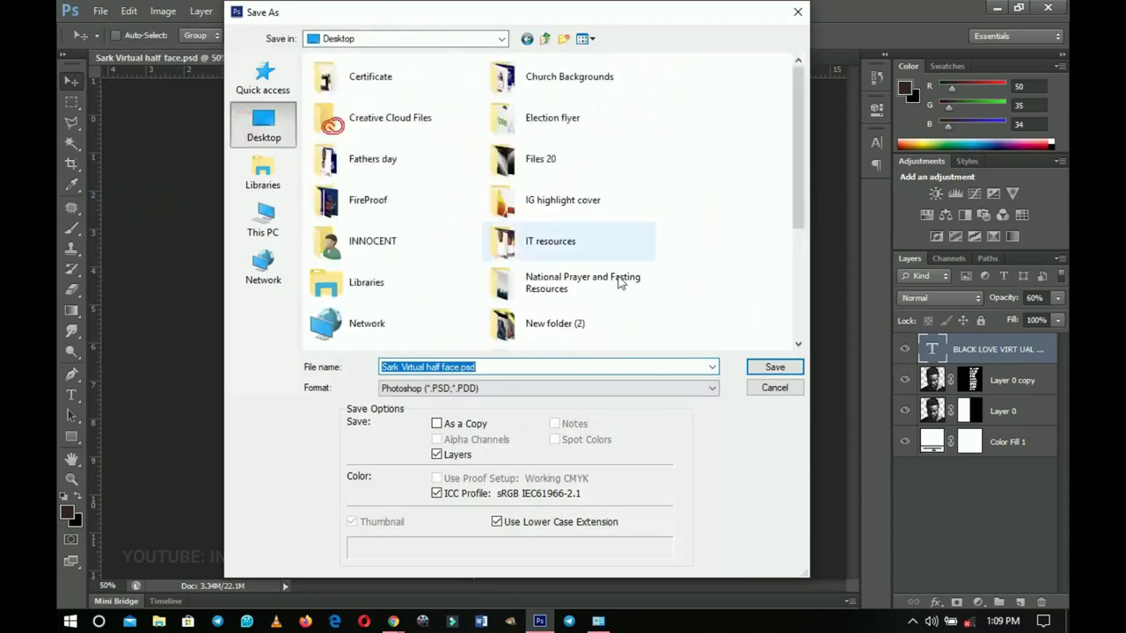
scroll(618, 281, "down", 3)
scroll(619, 281, "up", 3)
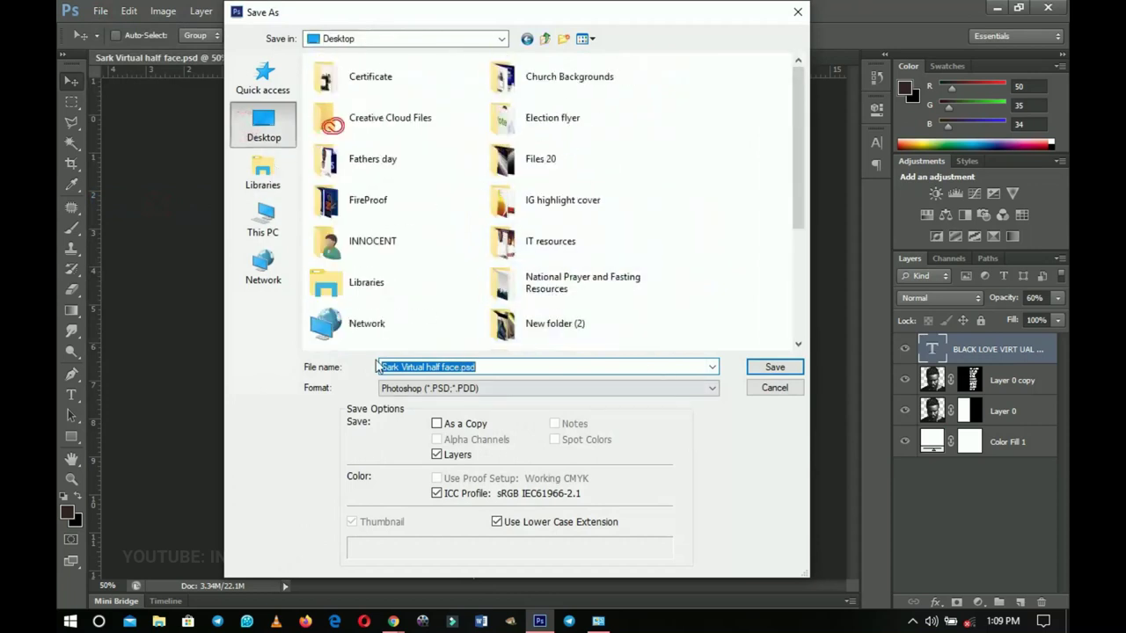
left_click(470, 389)
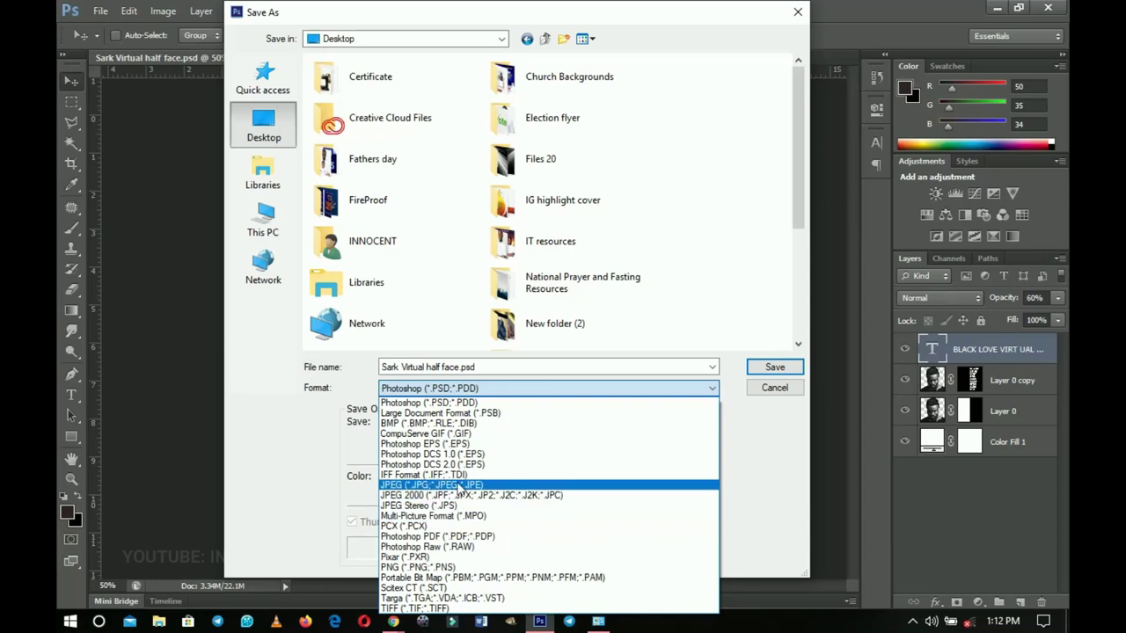
Choose JPEG as the format and rename the file to 'sample'
left_click(458, 486)
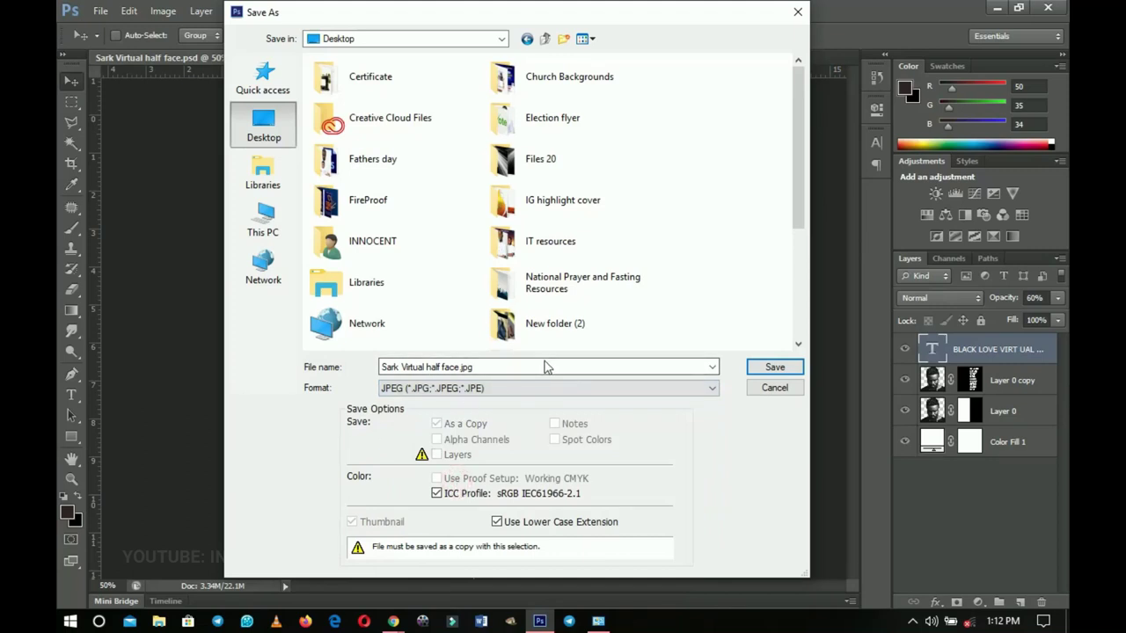
left_click(494, 367)
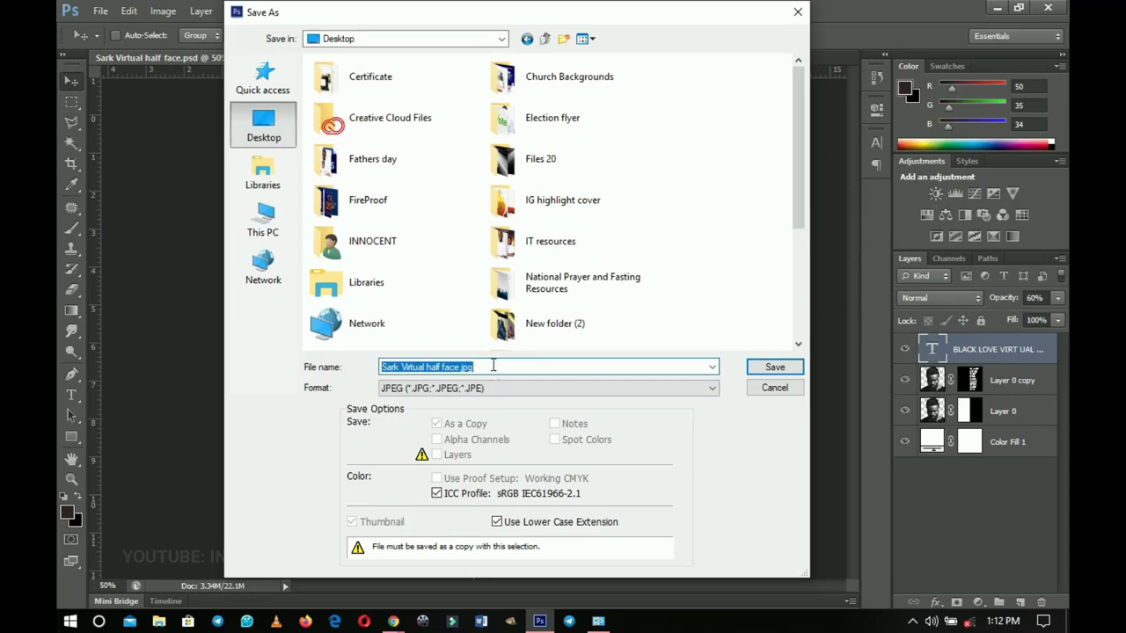
type("sample")
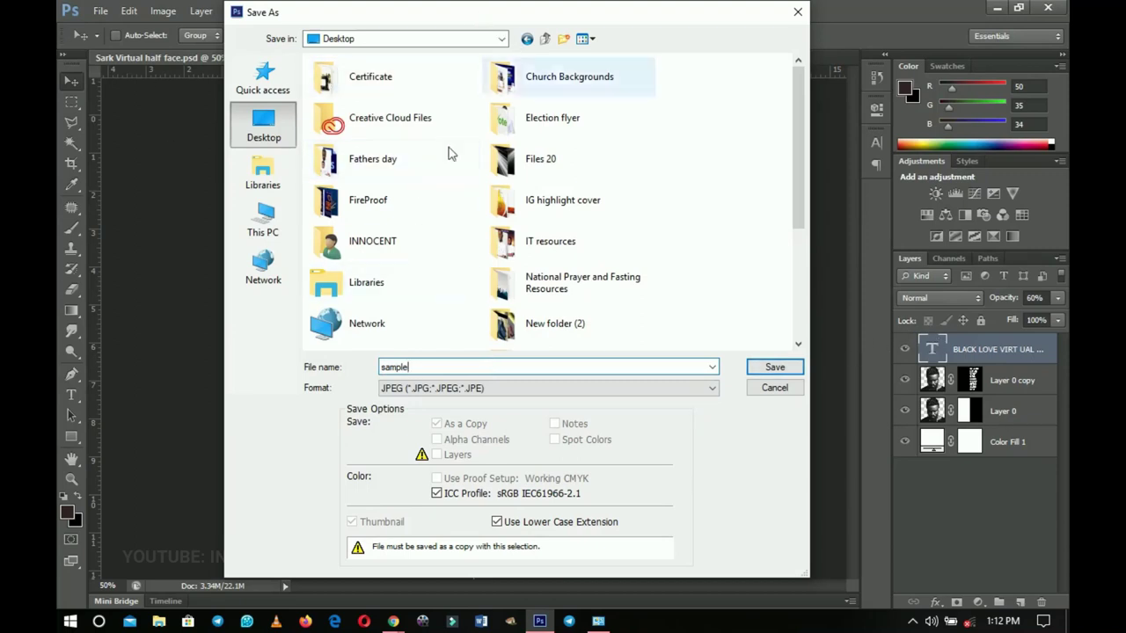
Save the JPEG with quality 12 using the Maximum preset
left_click(774, 368)
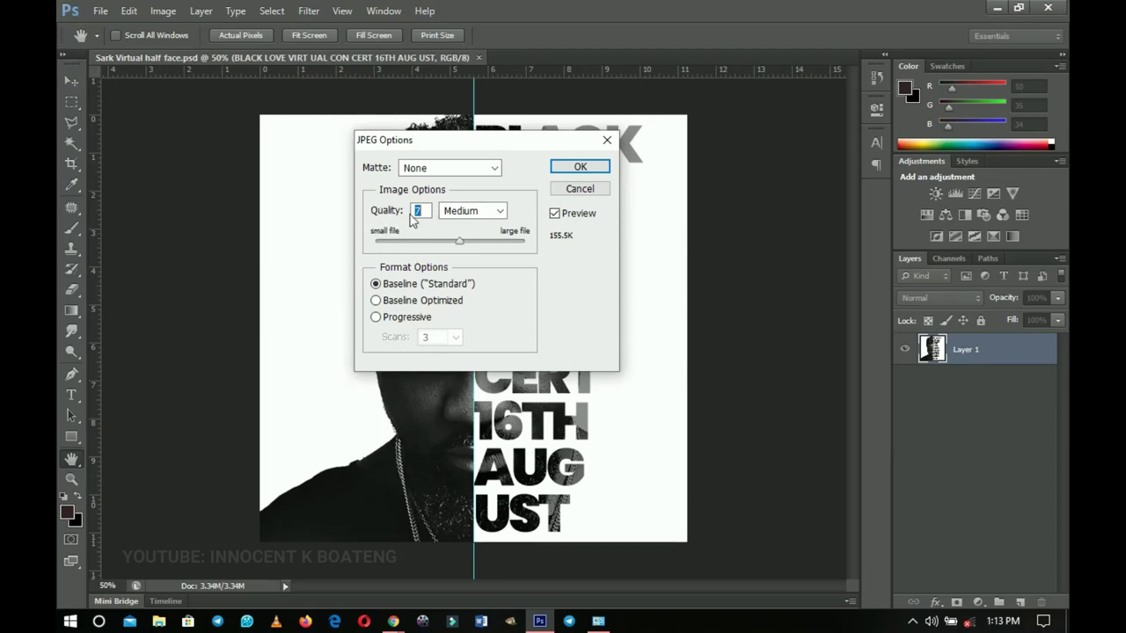
left_click(484, 214)
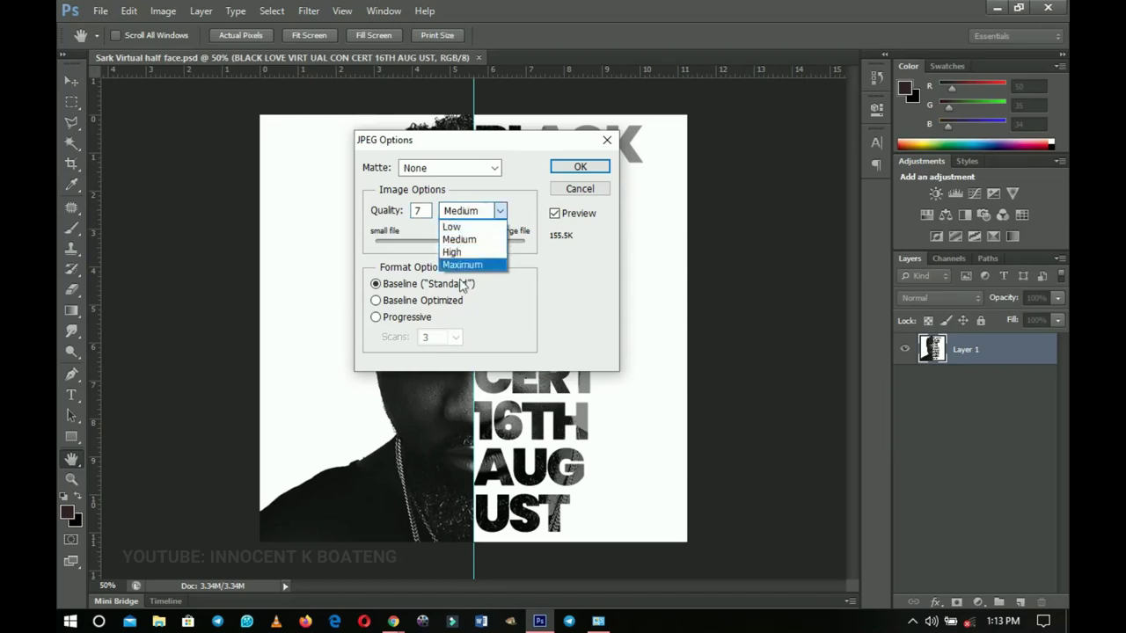
left_click(479, 191)
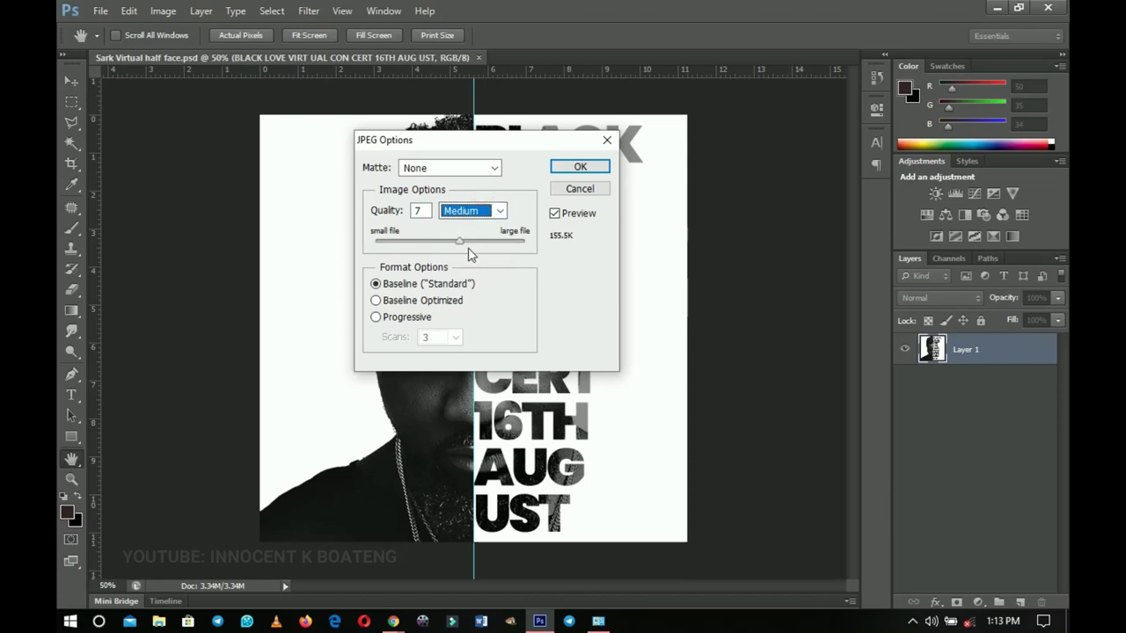
left_click_drag(482, 240, 526, 241)
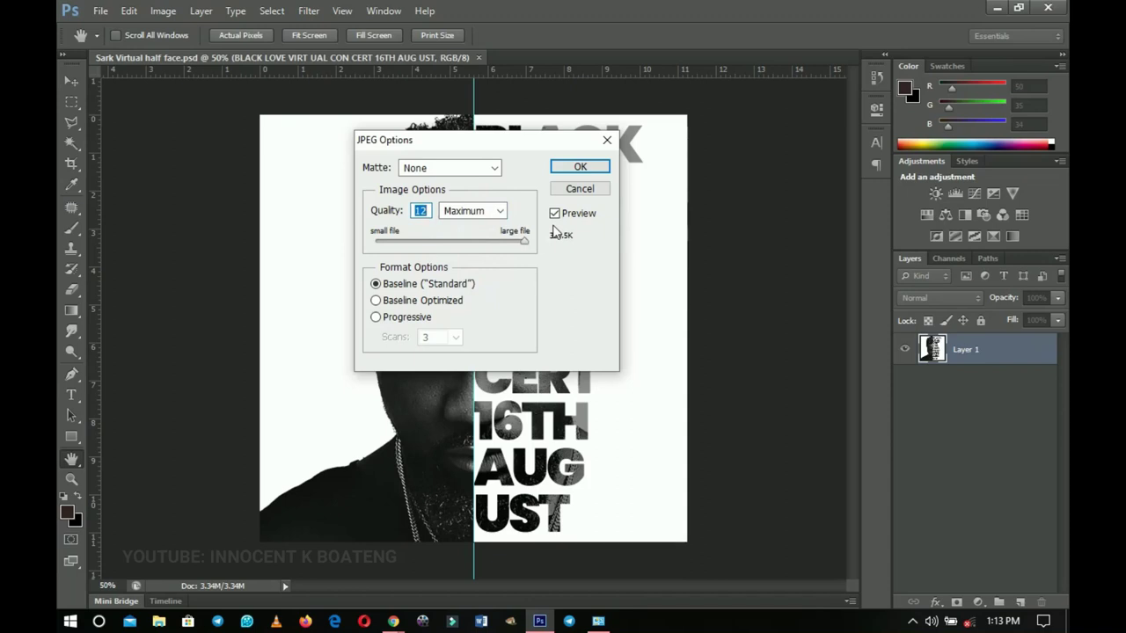
left_click(390, 241)
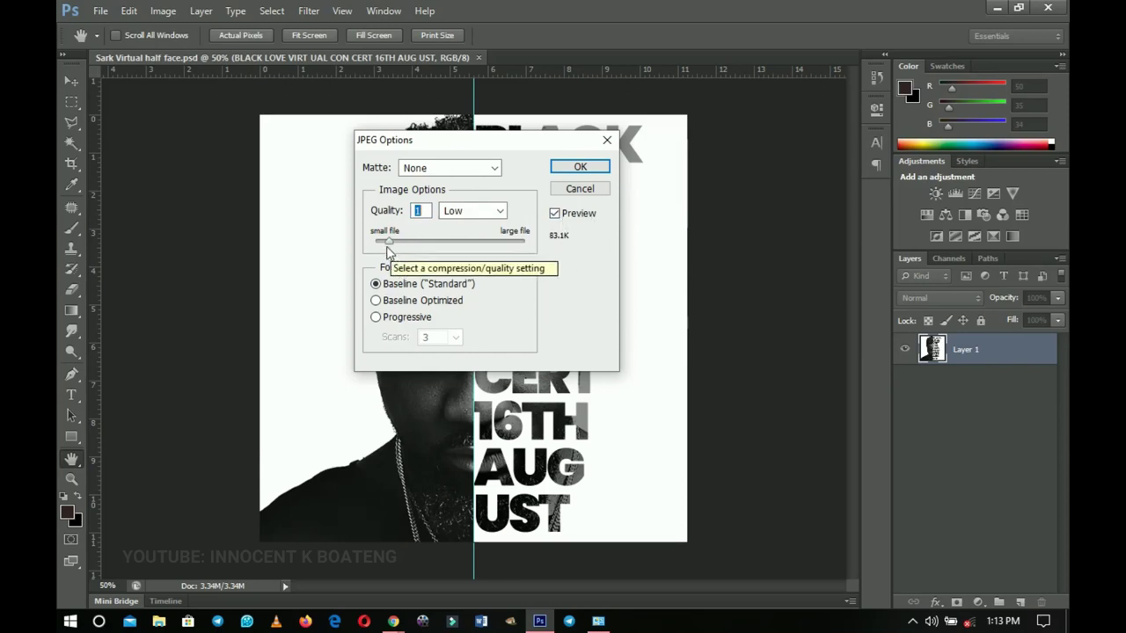
left_click_drag(390, 241, 582, 265)
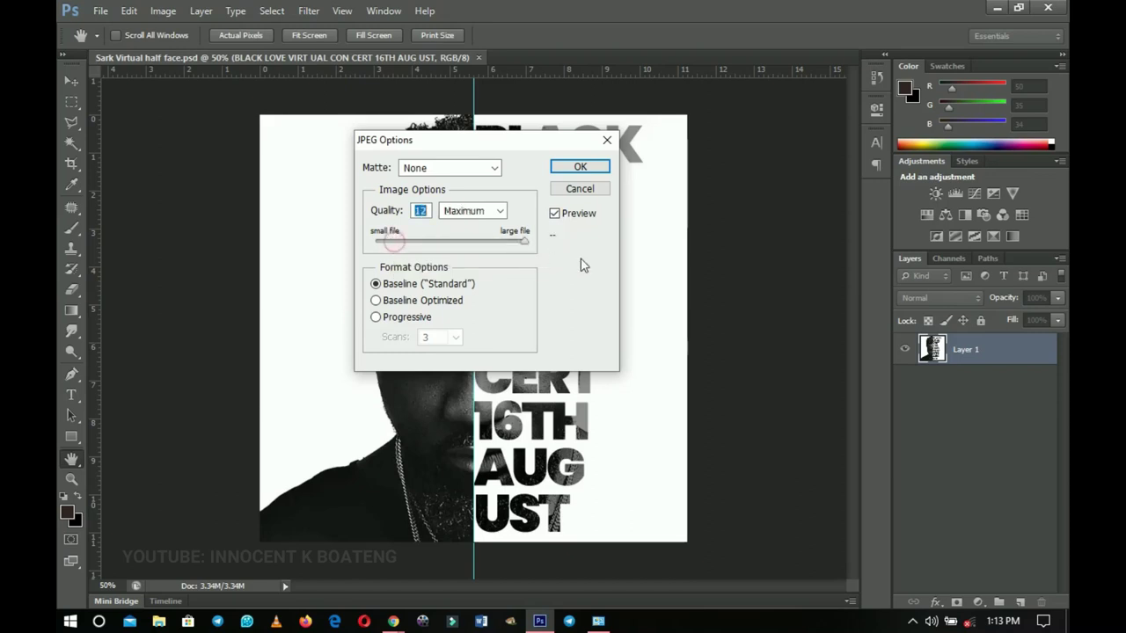
left_click(466, 211)
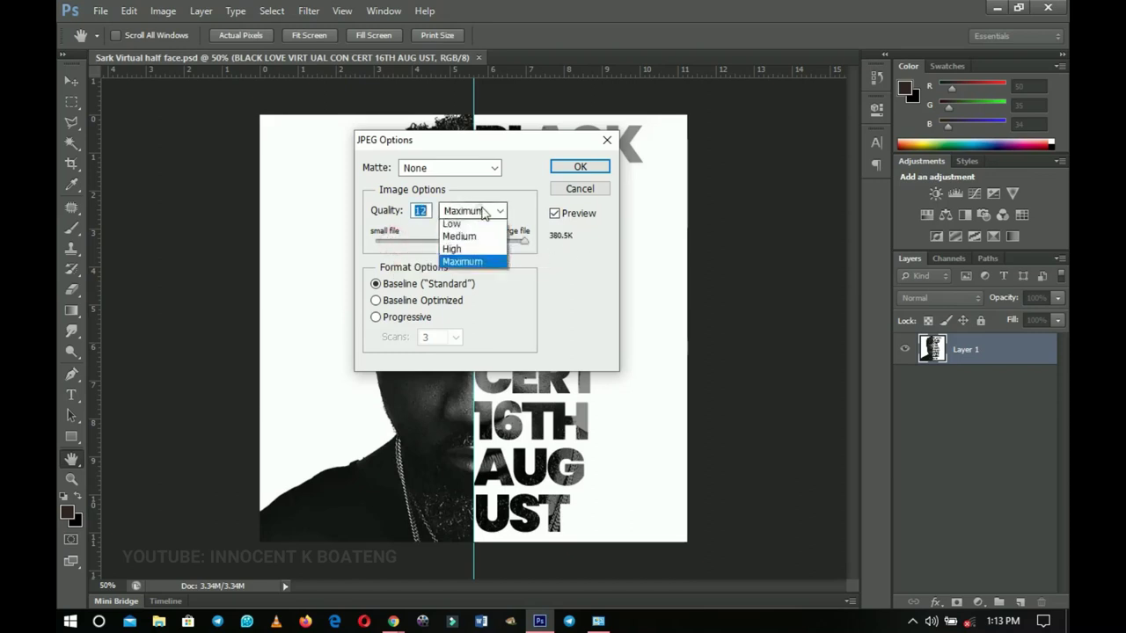
left_click(462, 264)
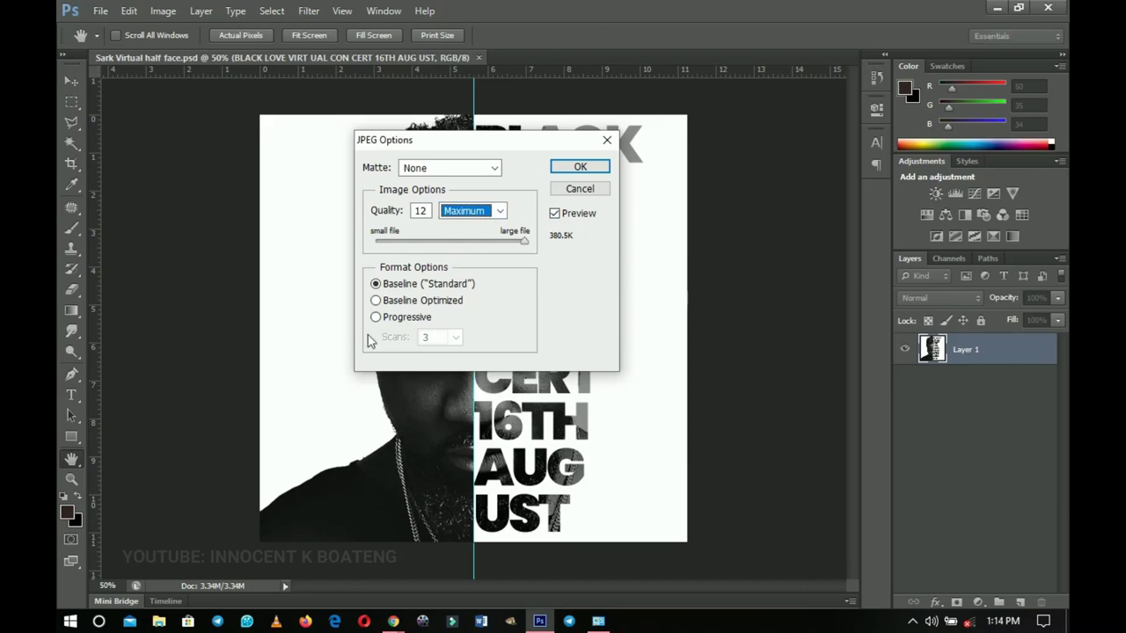
left_click(577, 168)
Undo the flatten to restore all layers, minimize Photoshop, and check the sample JPG on the desktop
key("ctrl+z")
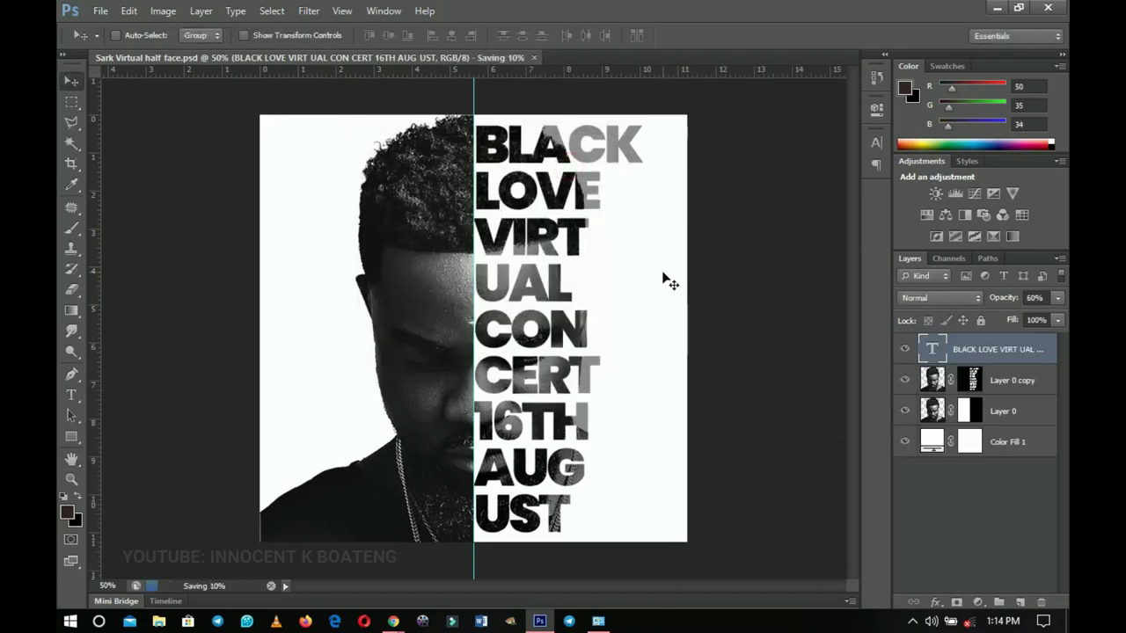
left_click(997, 7)
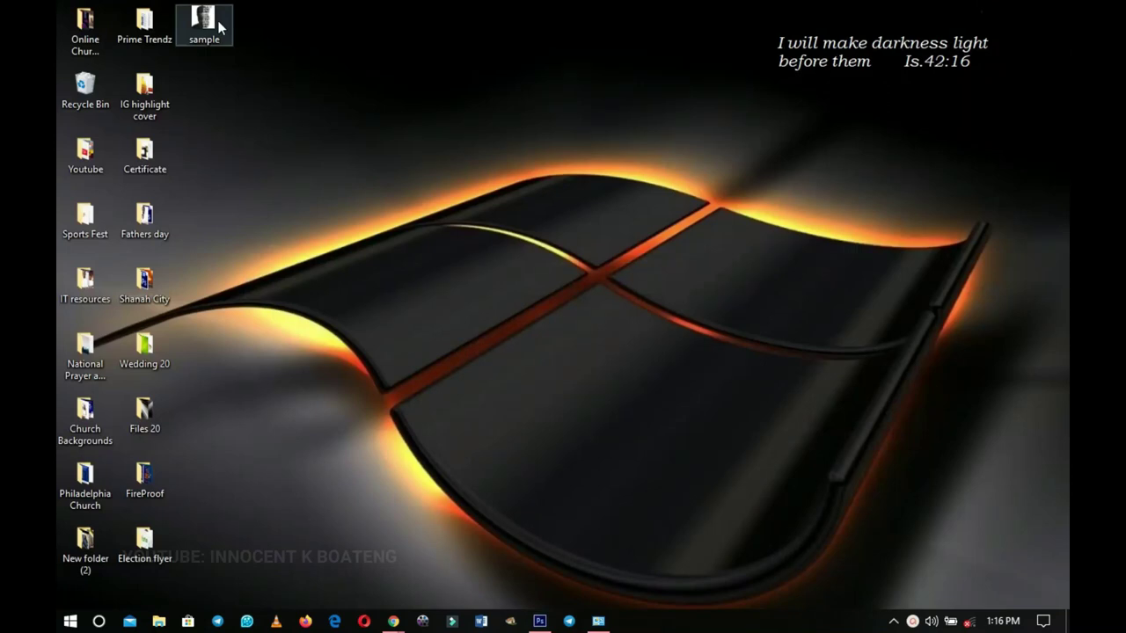
mouse_move(218, 26)
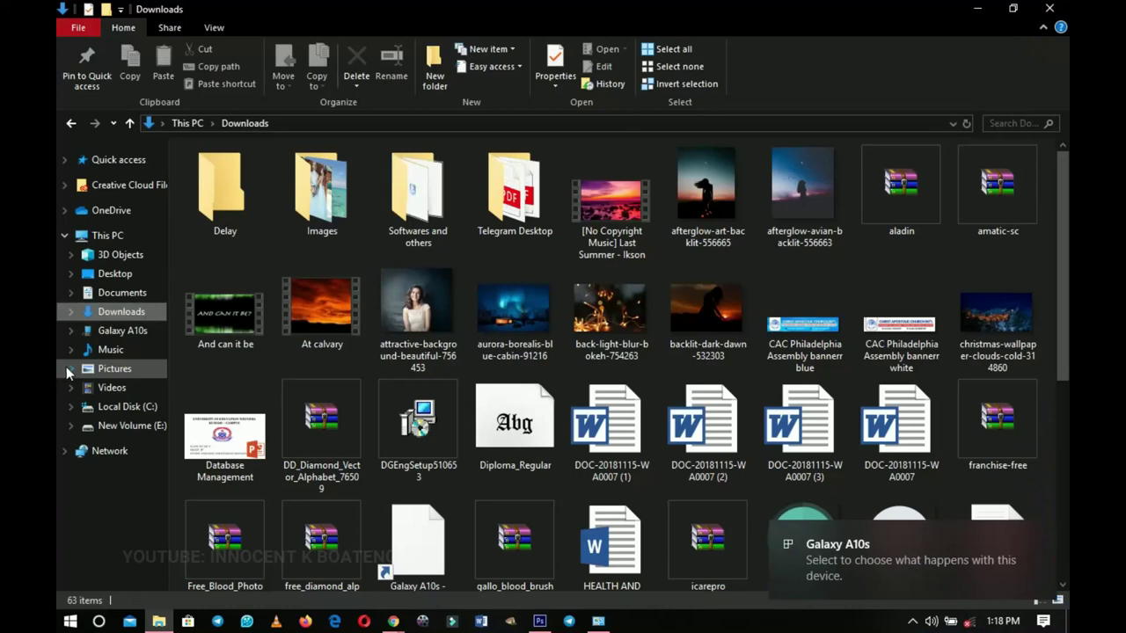
Show the Galaxy A10s device in Explorer and copy the sample JPG from the desktop
left_click(121, 334)
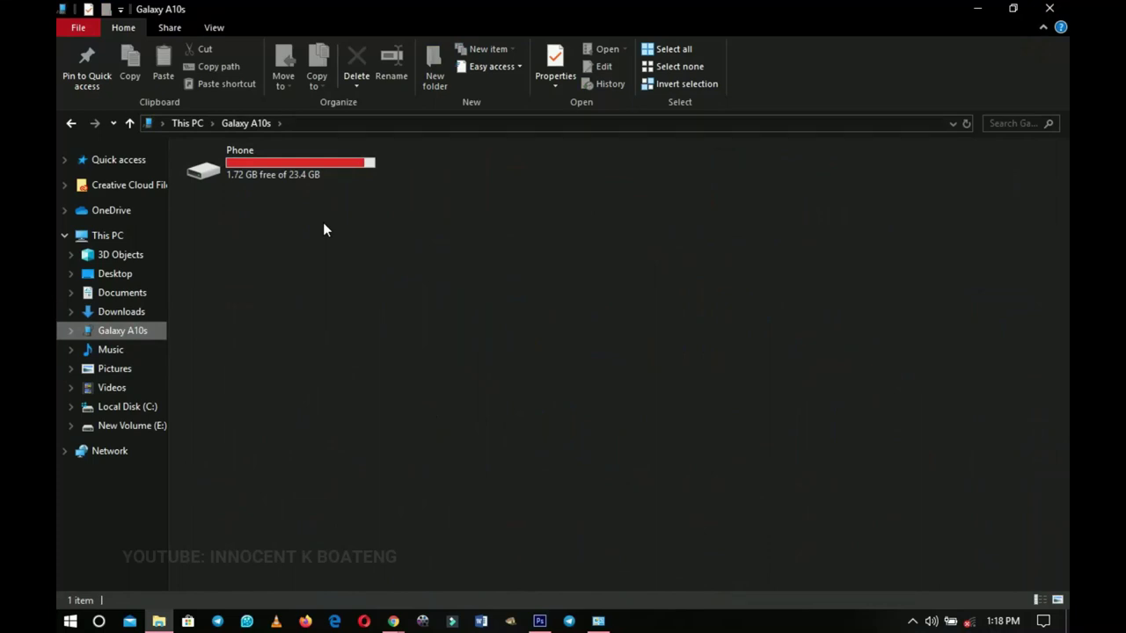
left_click(977, 8)
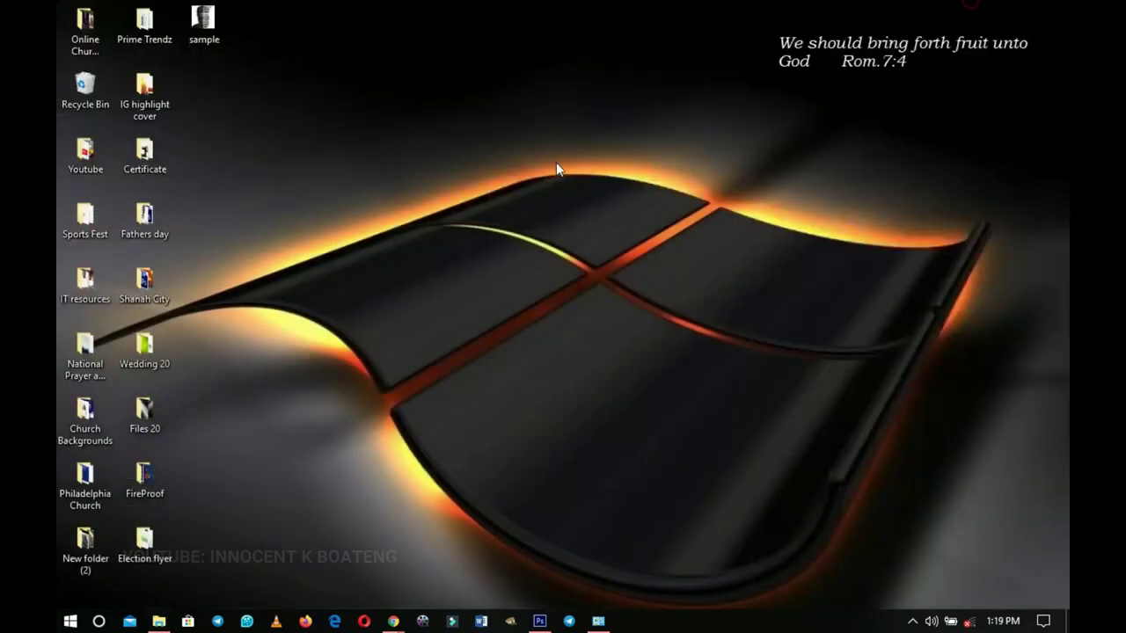
right_click(200, 22)
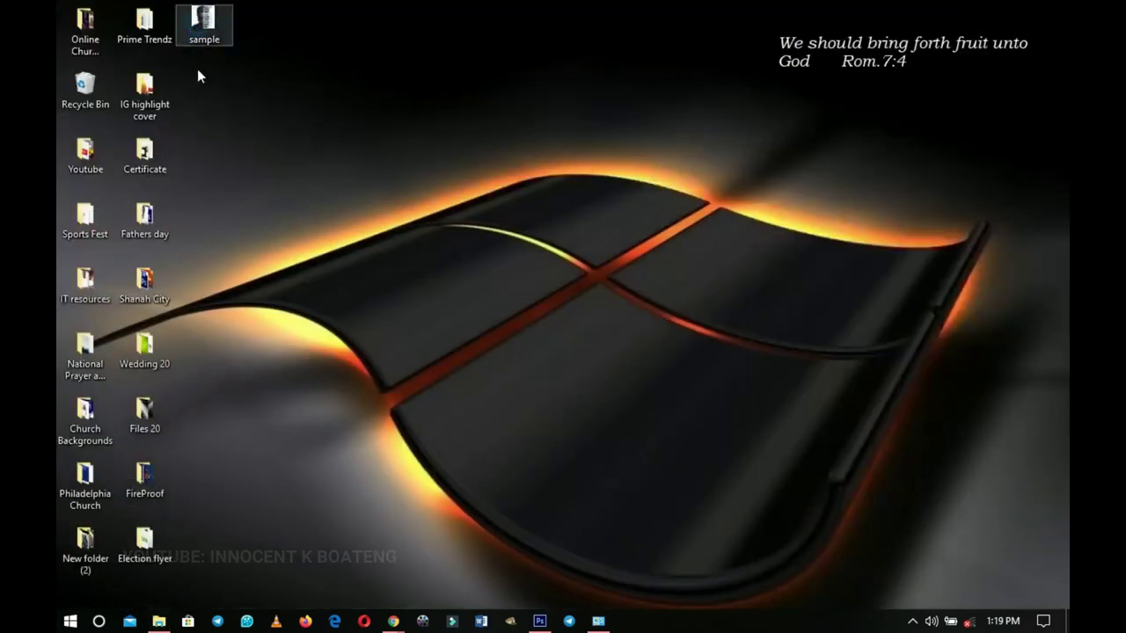
left_click(254, 463)
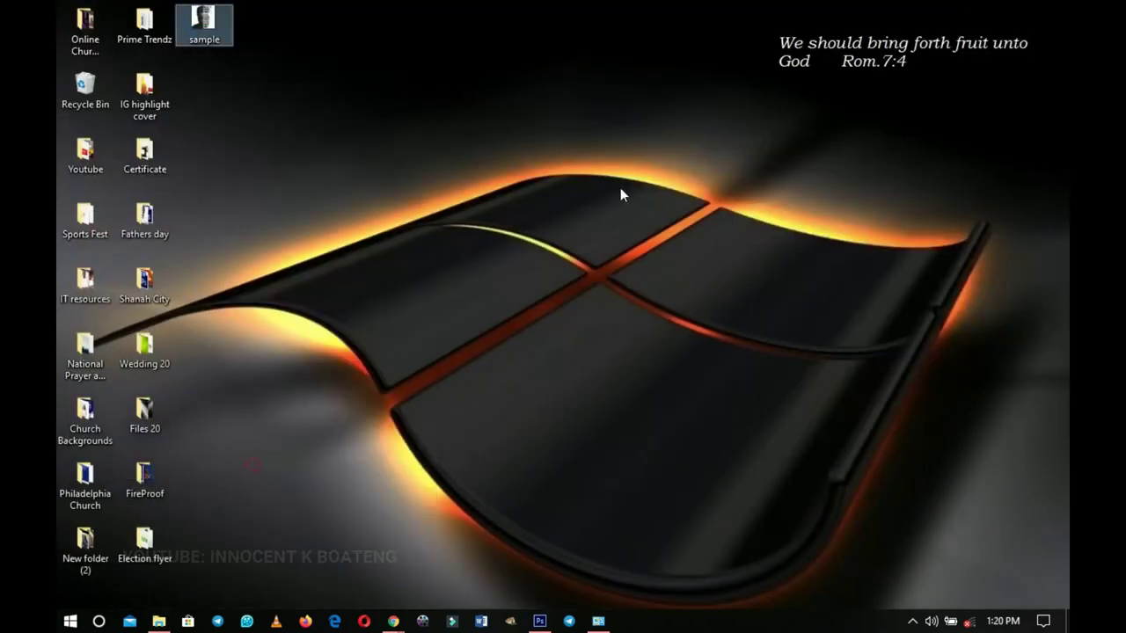
left_click(160, 622)
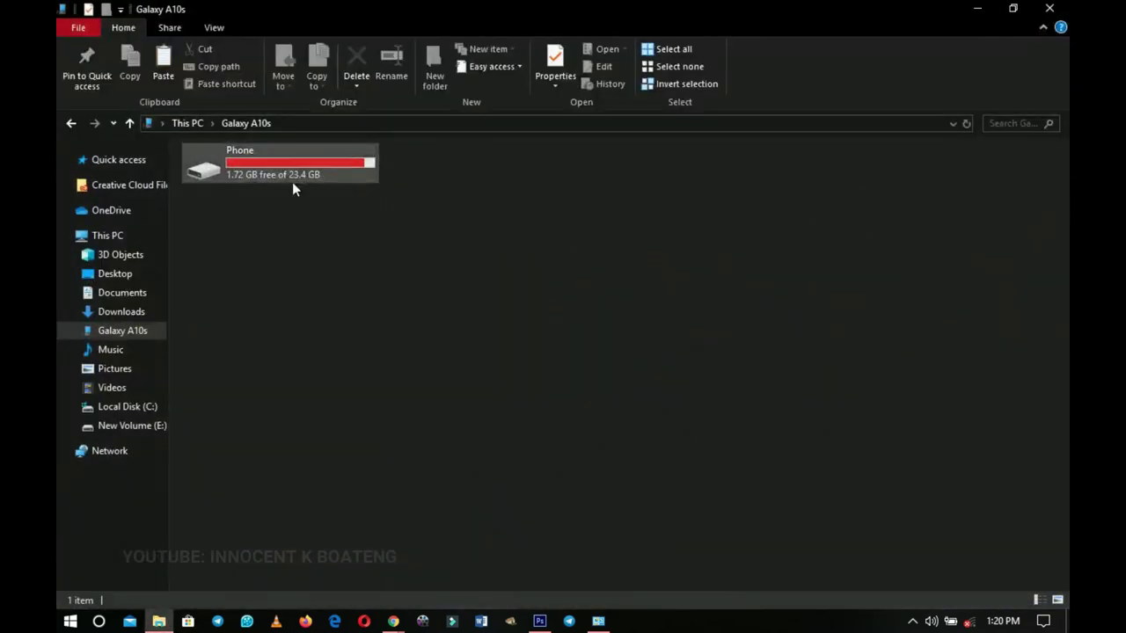
Paste the sample JPG into the Galaxy A10s Phone storage, bringing it to 297 items
double_click(297, 163)
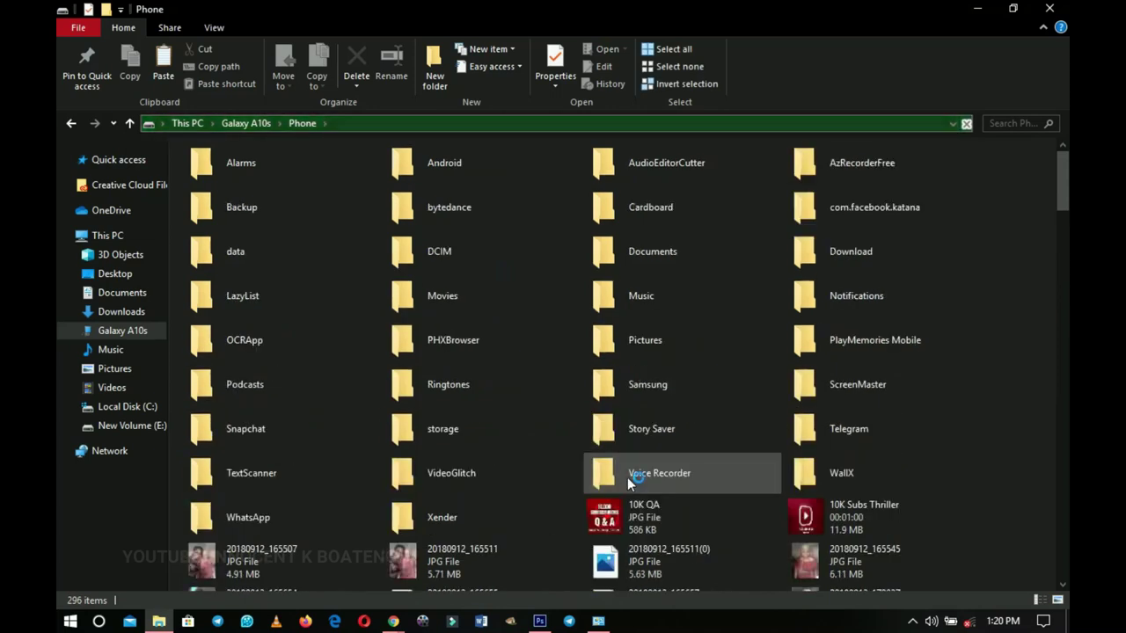
scroll(627, 477, "down", 2)
left_click(642, 563)
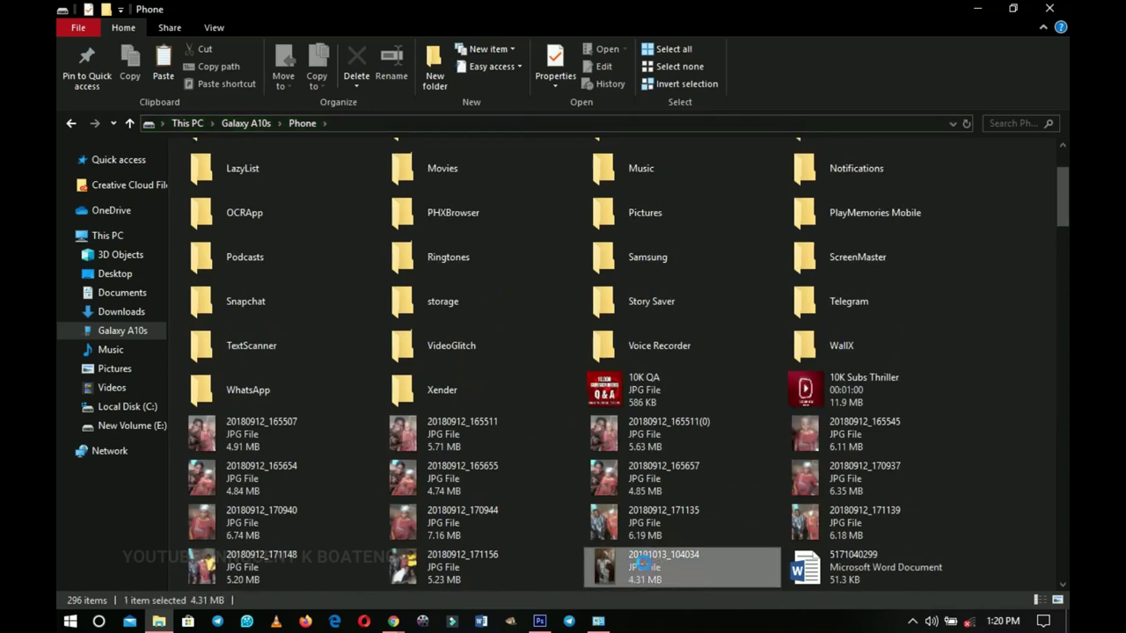
left_click(480, 568)
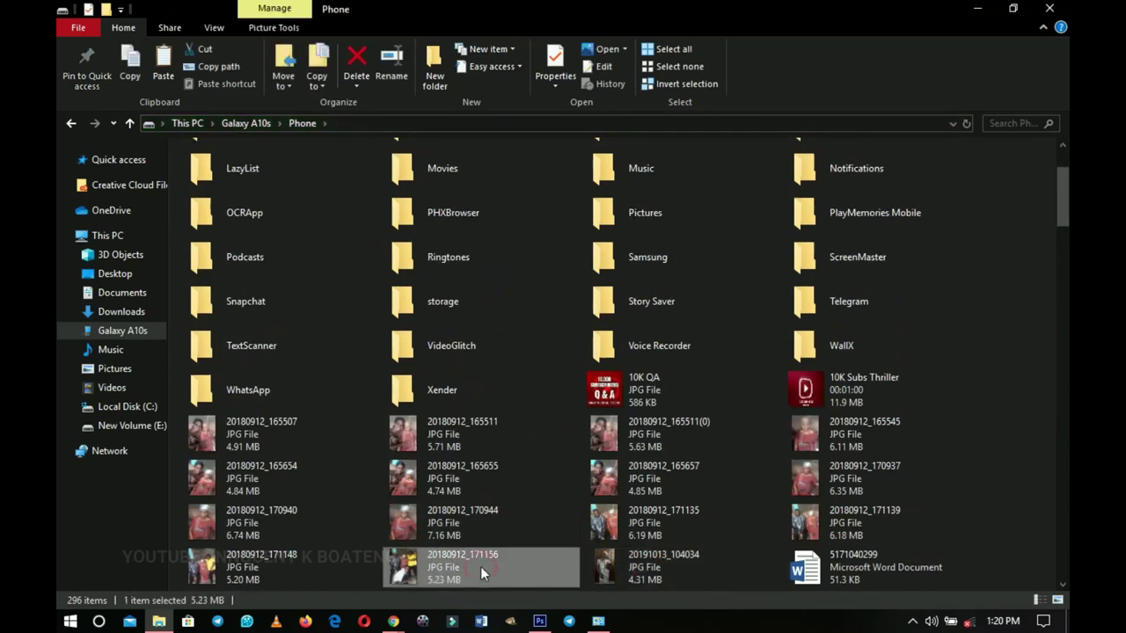
key("ctrl+v")
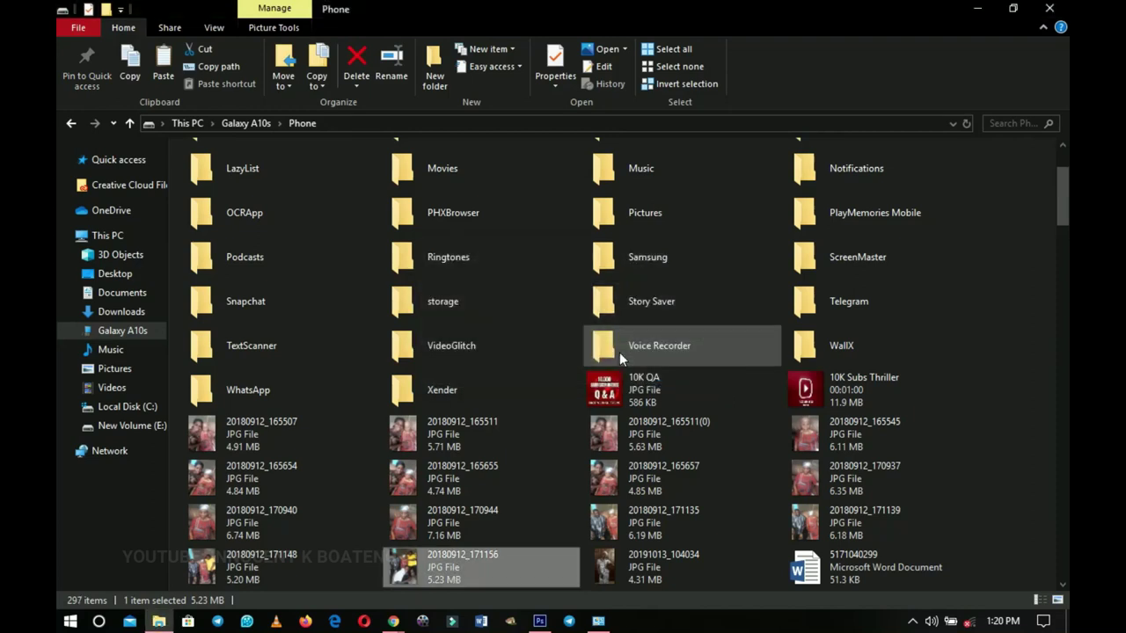
scroll(693, 413, "up", 3)
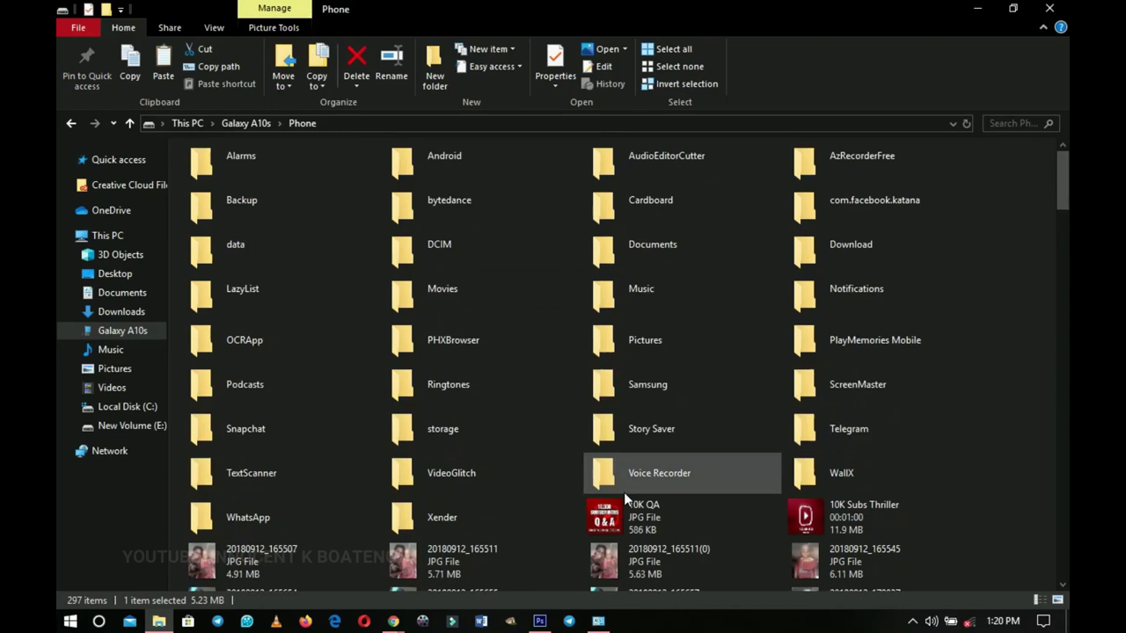
scroll(624, 491, "down", 3)
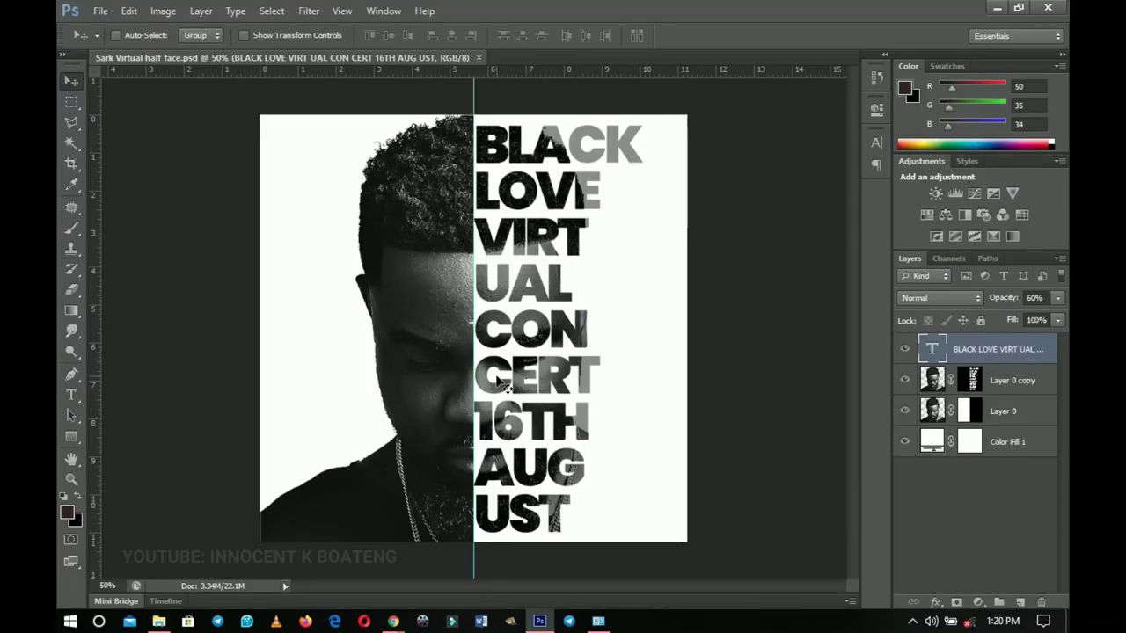